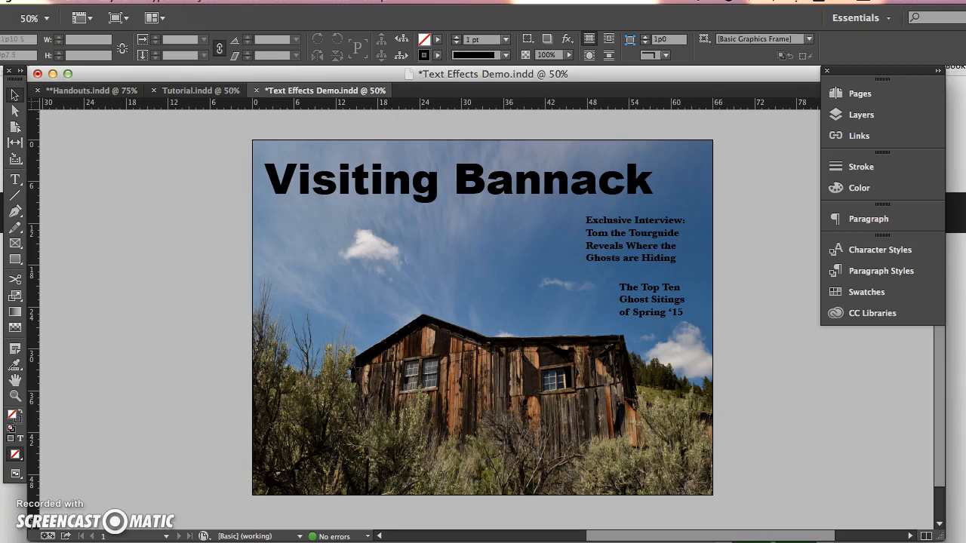
Step: Switch the workspace from Essentials to Typography
left_click(329, 0)
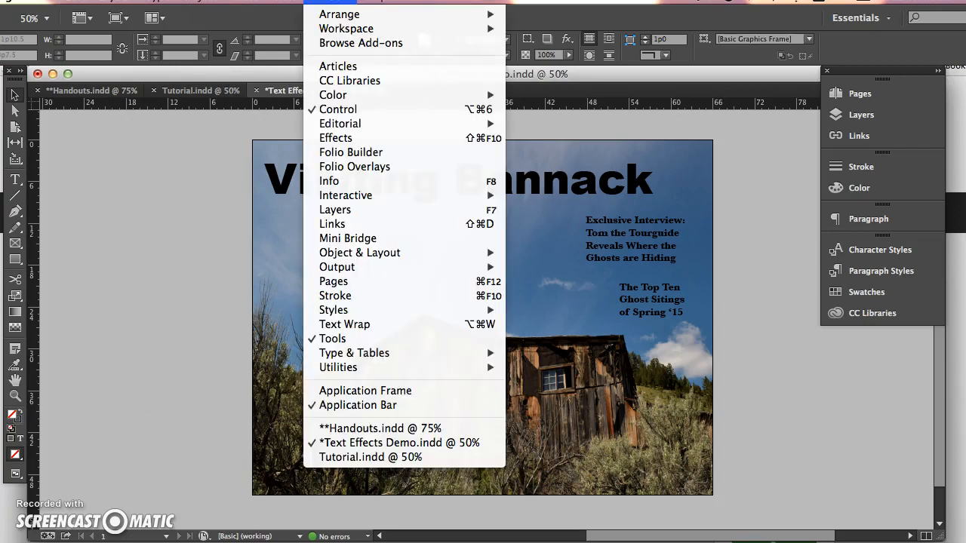
mouse_move(347, 28)
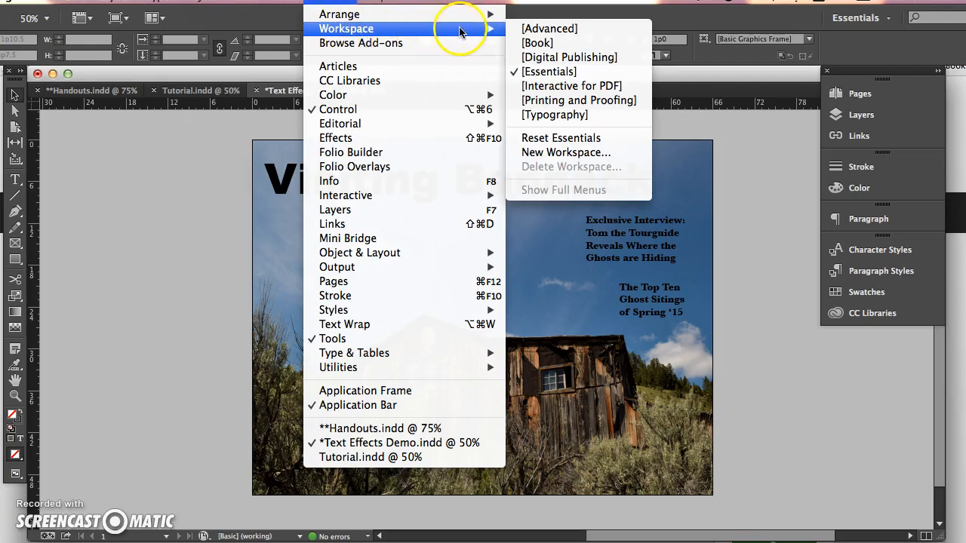
left_click(564, 114)
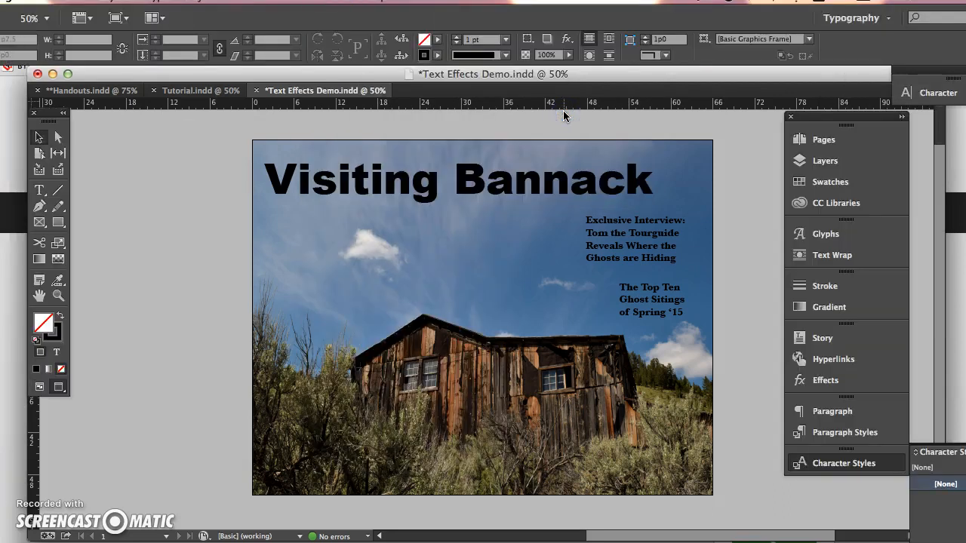
Step: Create a character style from the "Exclusive Interview:" line, apply it to that line, and open the style's options
left_click(620, 222)
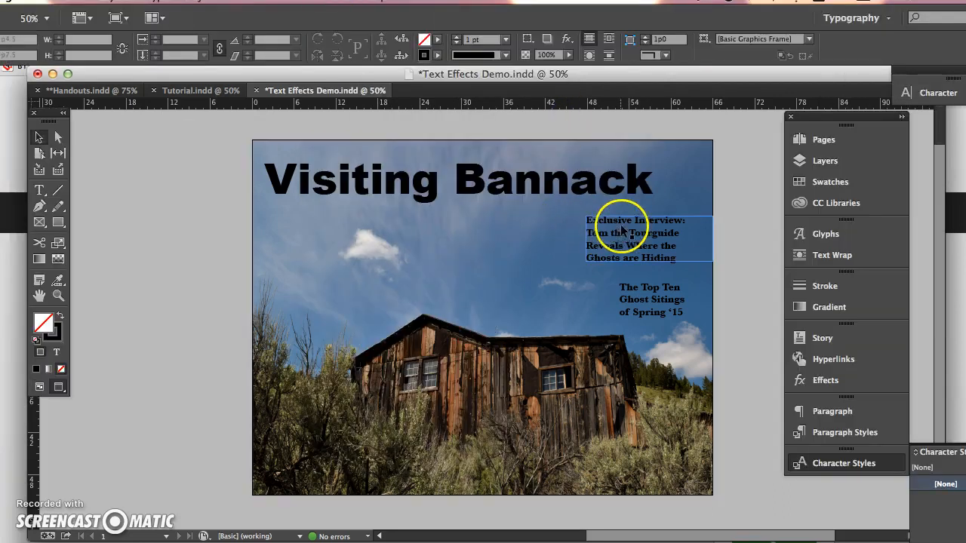
double_click(627, 222)
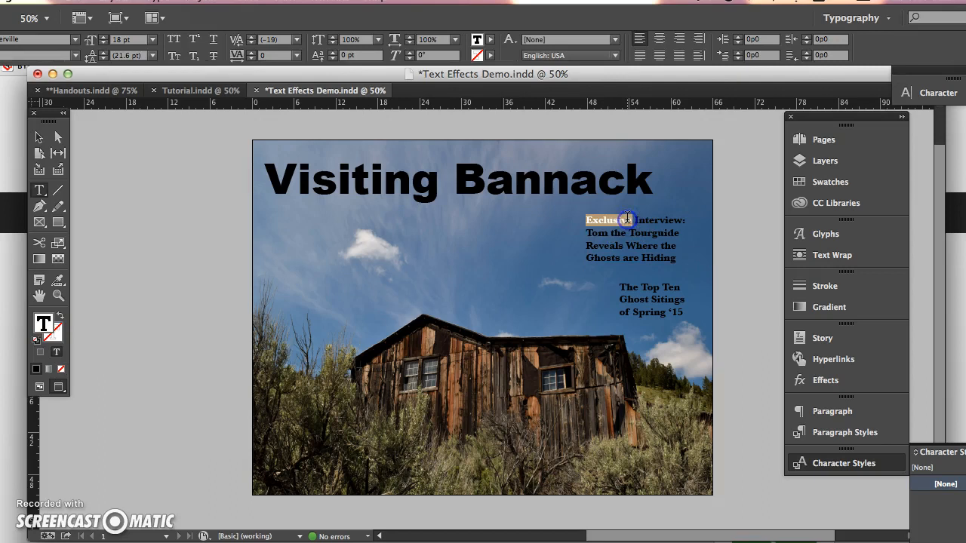
triple_click(627, 219)
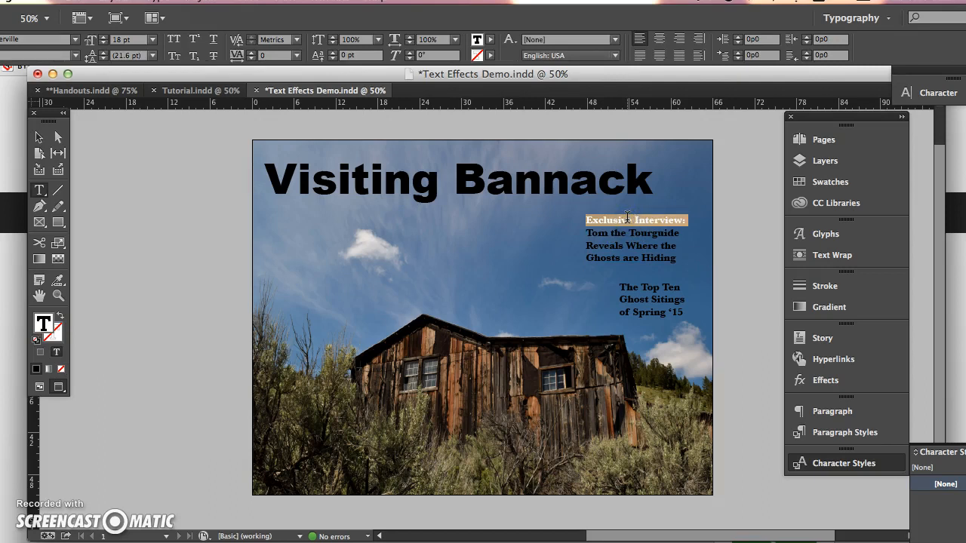
left_click(819, 462)
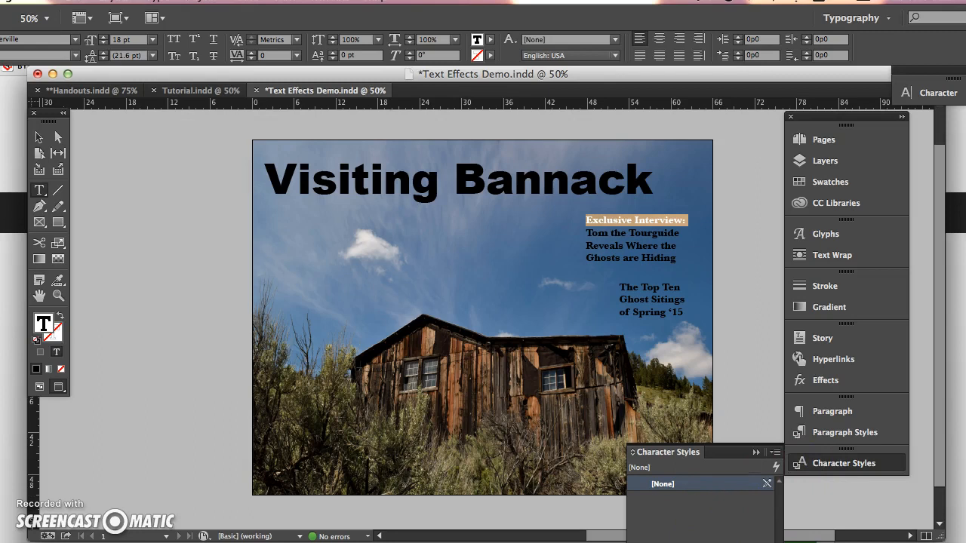
double_click(689, 501)
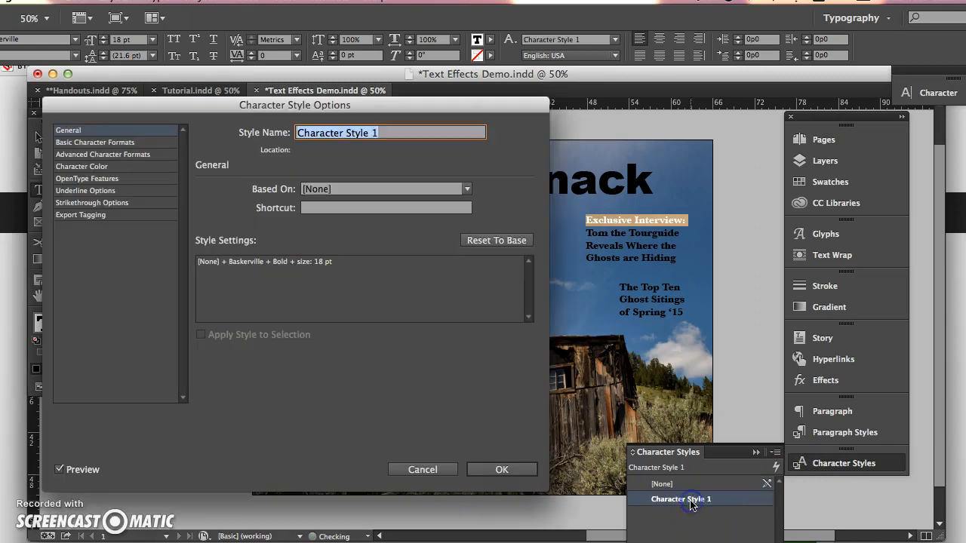
Step: Turn on underlining in Character Style 1 with a 1 pt weight and 2 pt offset, then confirm and deselect the text
left_click(110, 191)
left_click(209, 209)
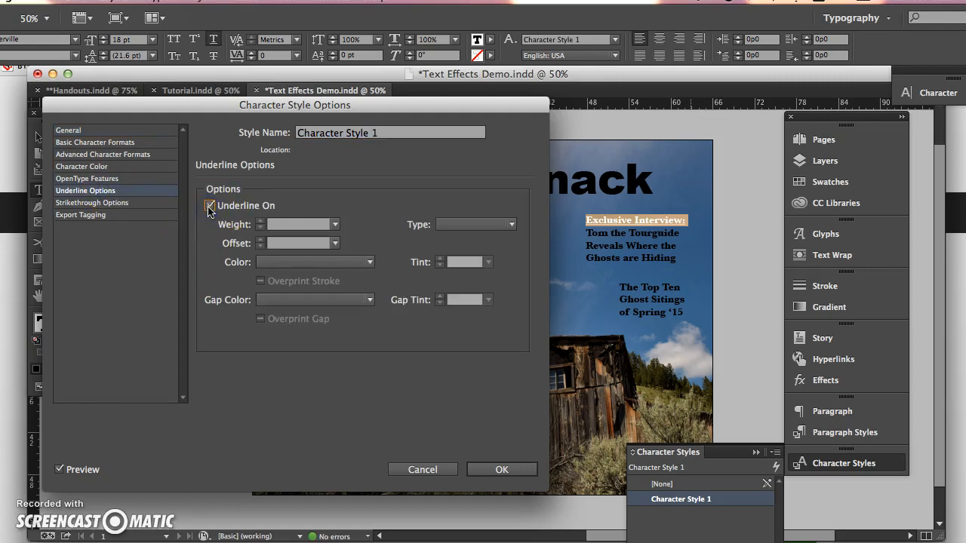
left_click(334, 224)
left_click(301, 314)
left_click(332, 245)
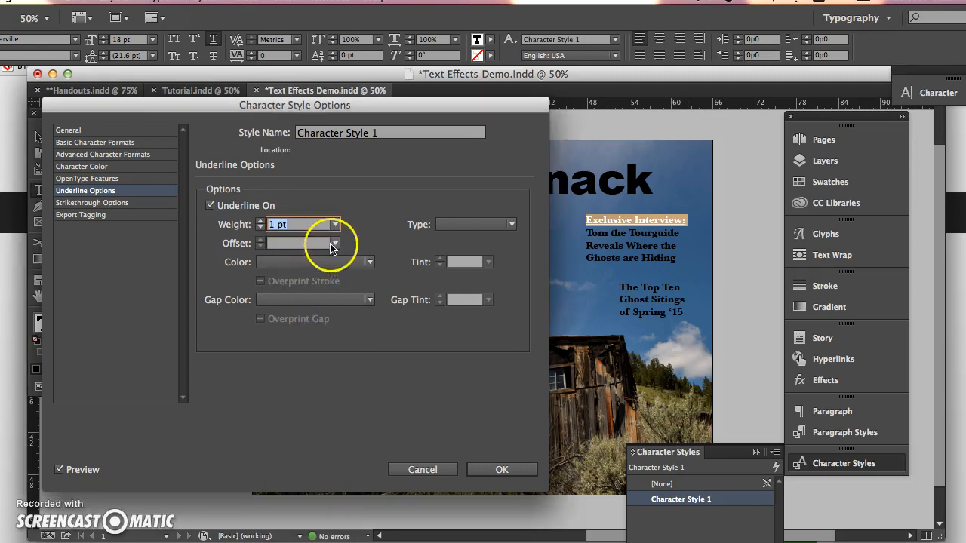
left_click(315, 274)
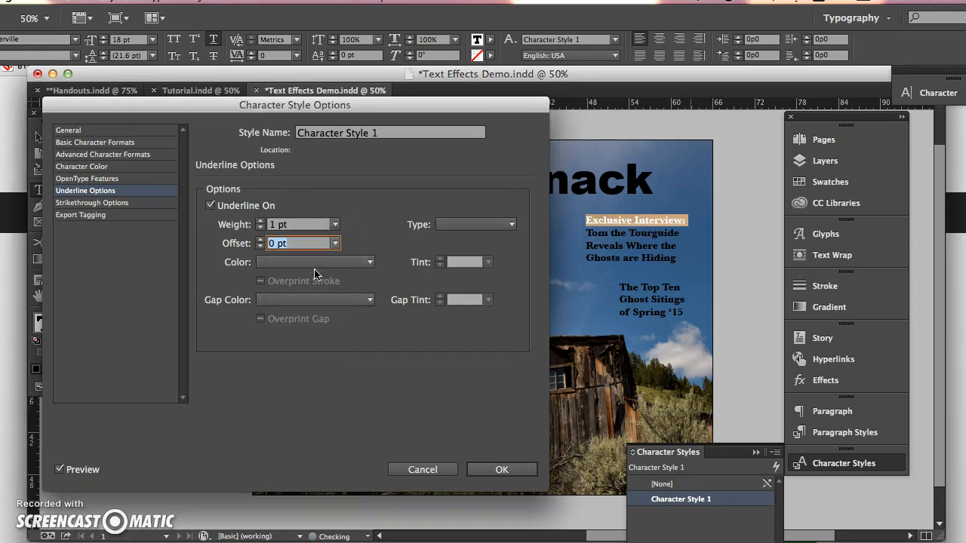
left_click(332, 243)
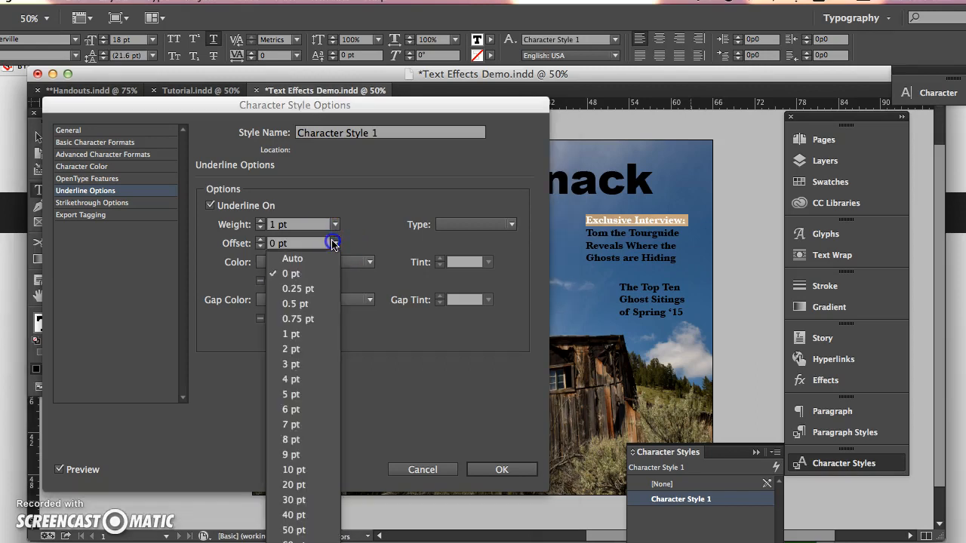
left_click(294, 349)
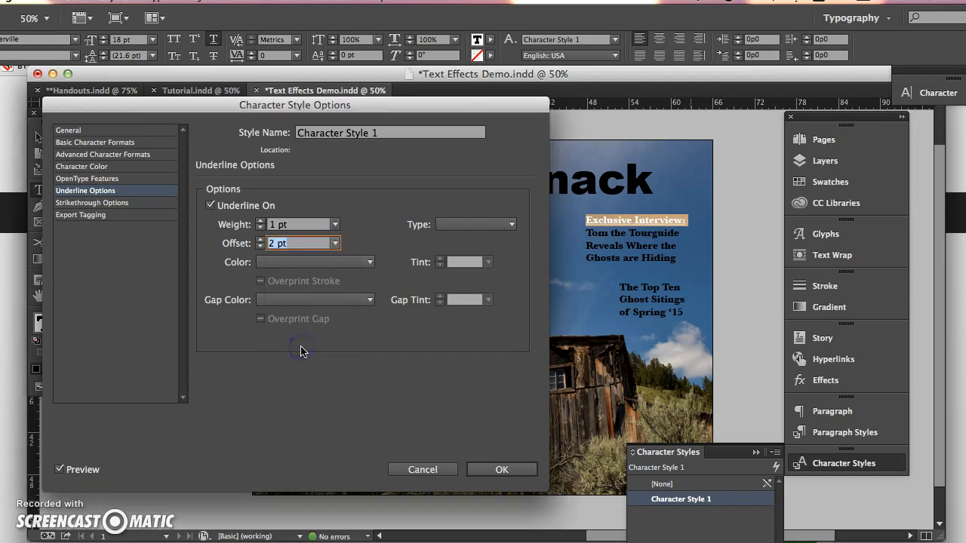
left_click(501, 468)
left_click(38, 136)
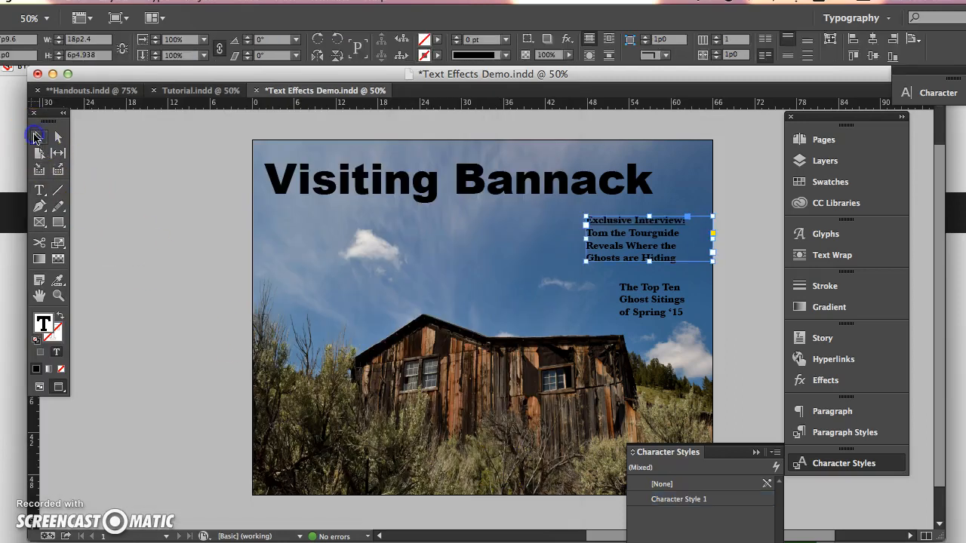
left_click(220, 292)
Step: Lower the opacity of the "The Top Ten Ghost Sitings" text frame to 77%
left_click(623, 295)
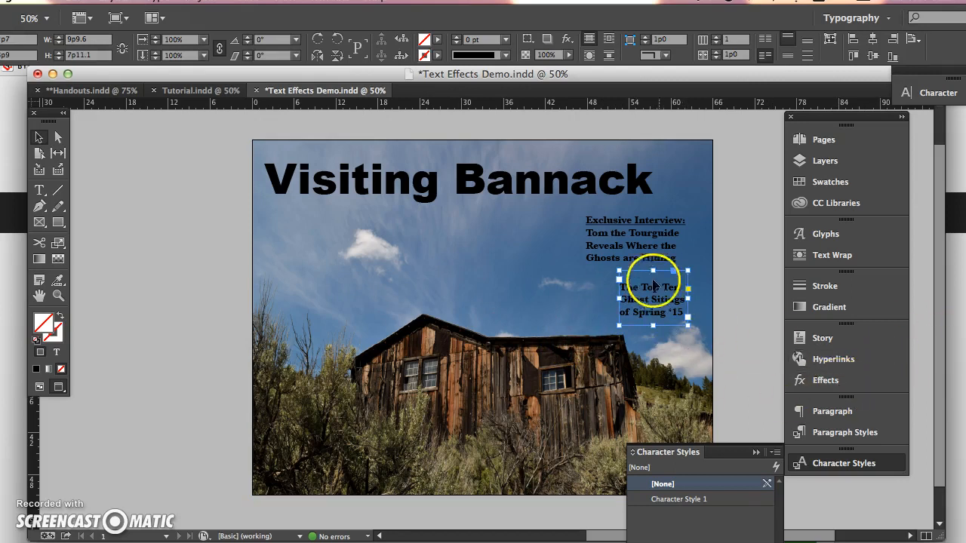
left_click(842, 387)
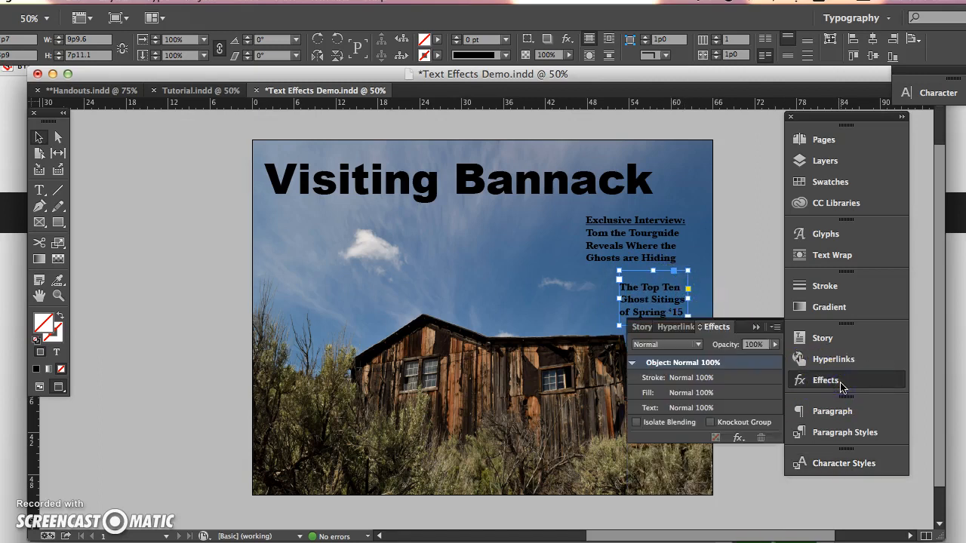
left_click(760, 344)
left_click(775, 345)
left_click(744, 360)
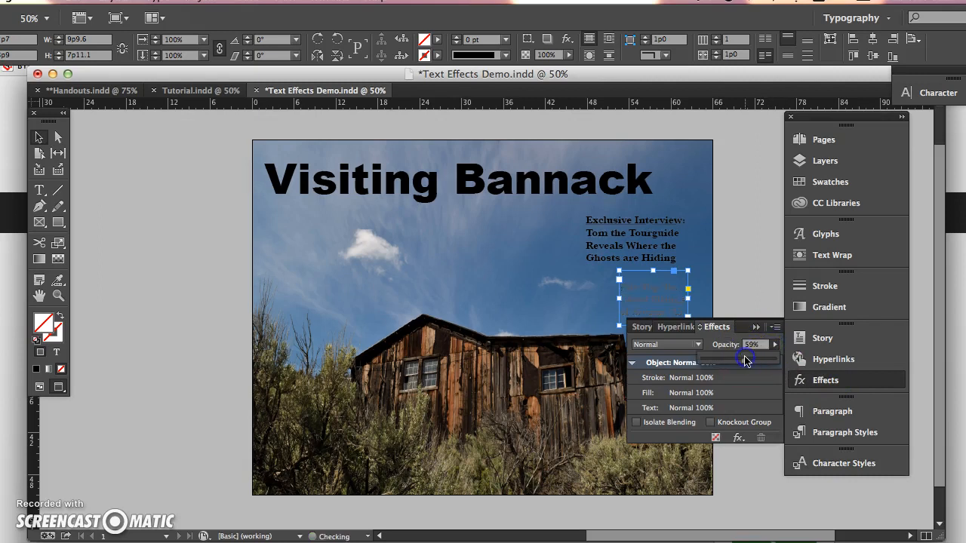
left_click_drag(745, 360, 761, 362)
Step: Try the Overlay and Screen blending modes on the "The Top Ten Ghost Sitings" frame and settle on Lighten
left_click(699, 346)
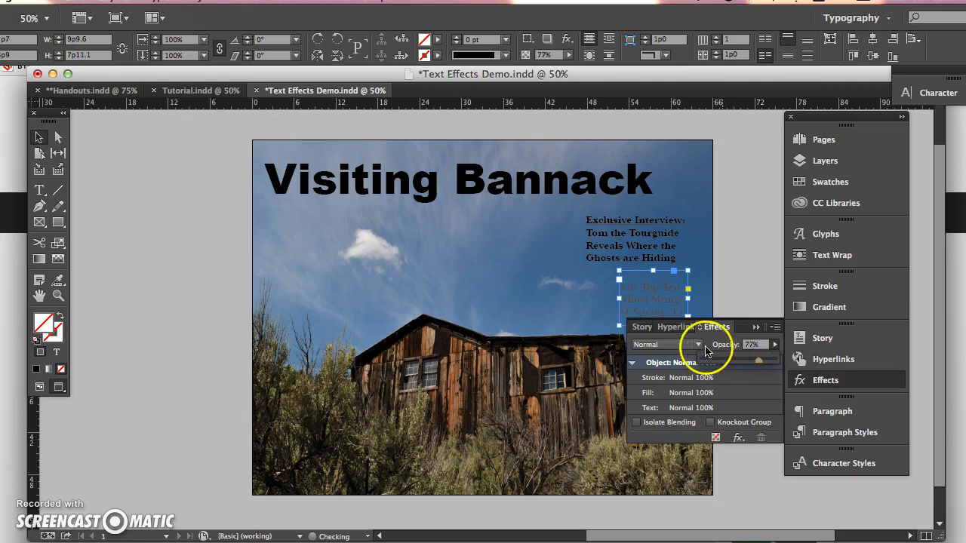
left_click(698, 346)
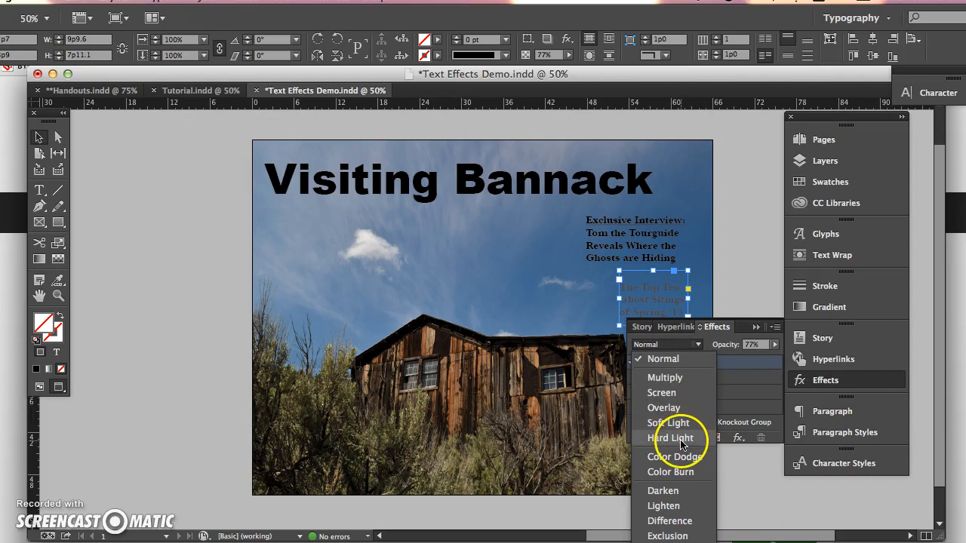
left_click(679, 408)
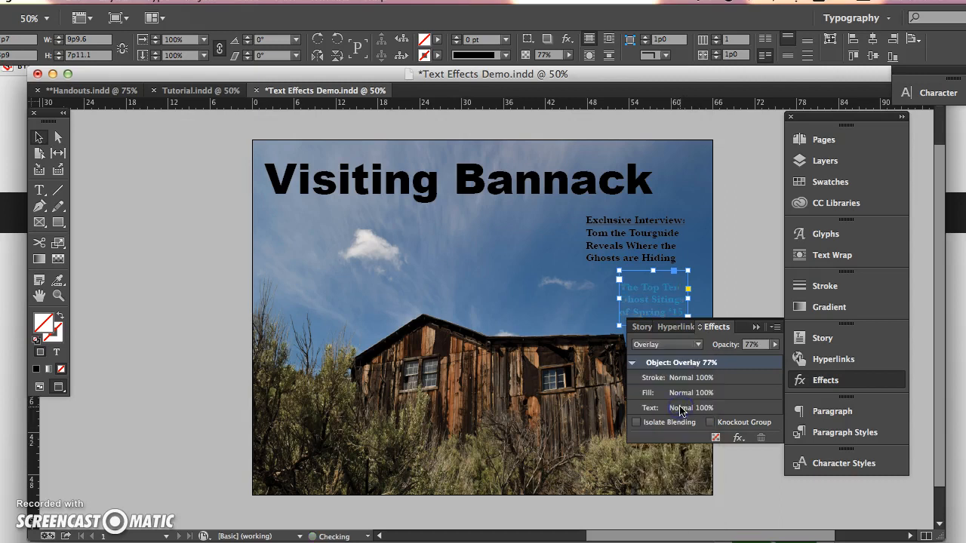
left_click(684, 345)
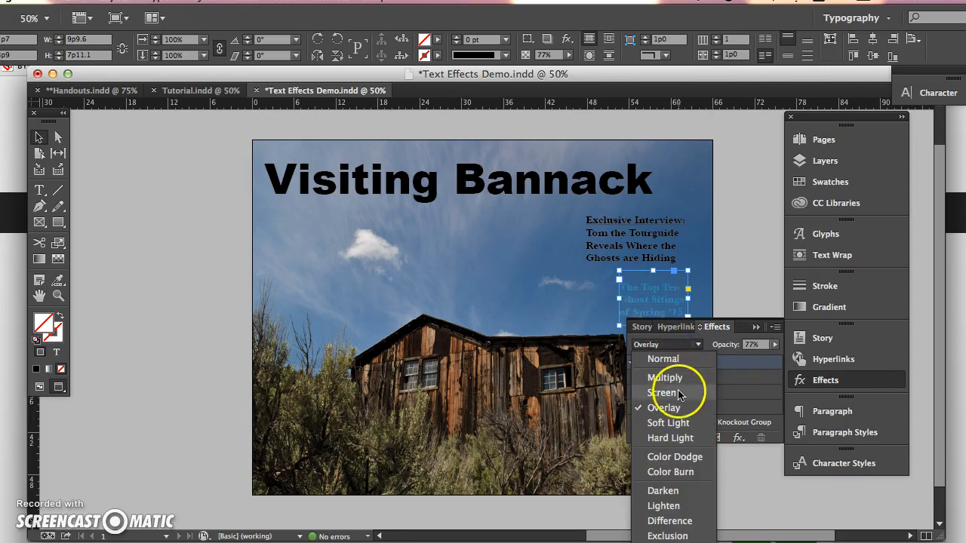
left_click(664, 392)
left_click(686, 345)
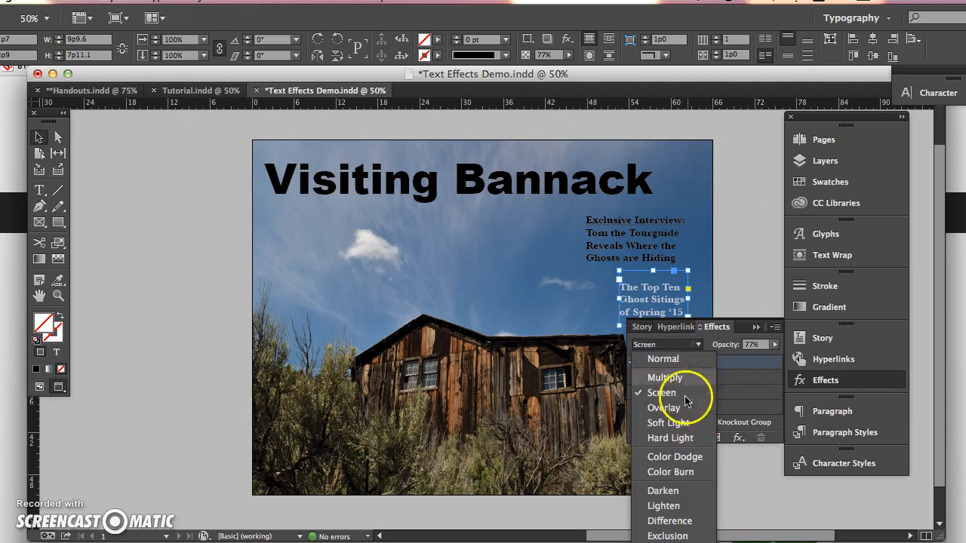
left_click(671, 506)
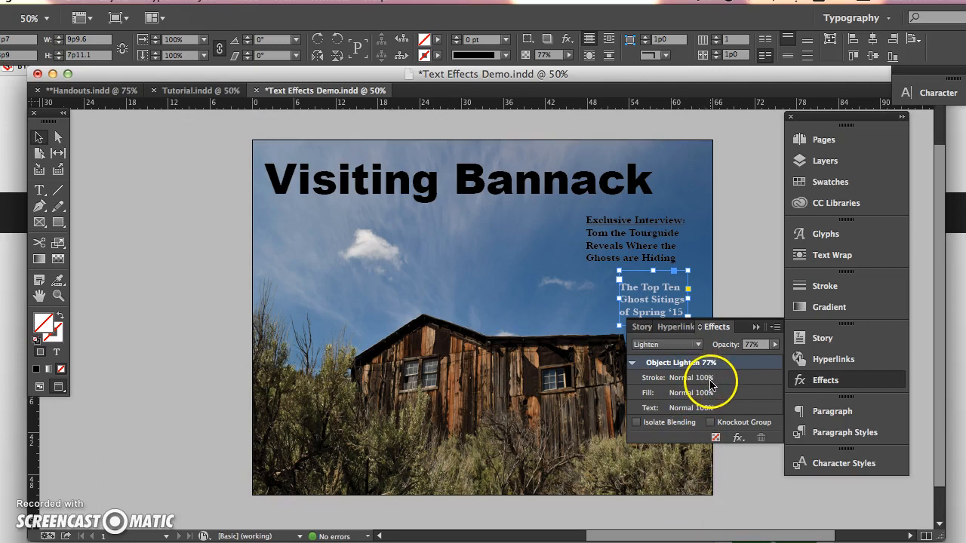
Step: Add an Outer Glow with default settings to the "The Top Ten Ghost Sitings" frame, then collapse the effects settings and deselect it
left_click(735, 437)
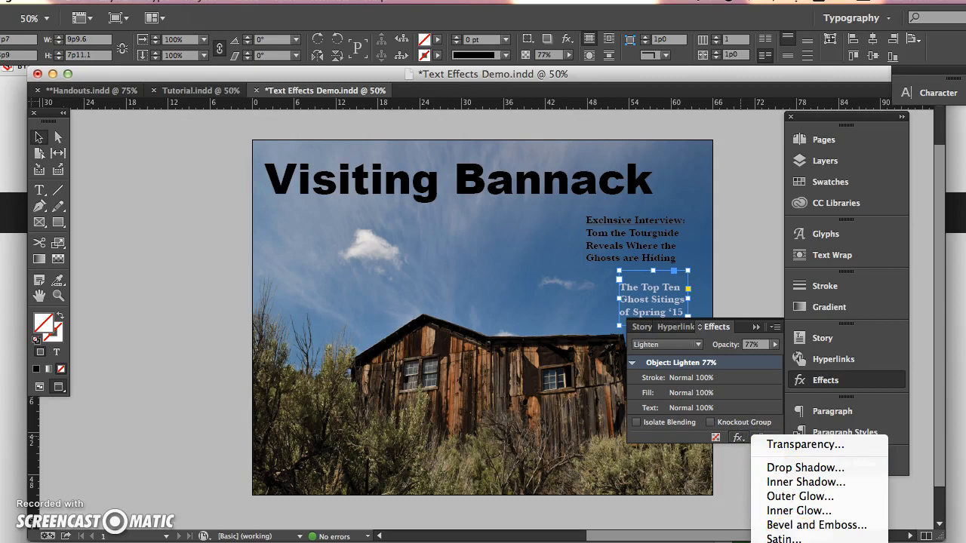
left_click(812, 498)
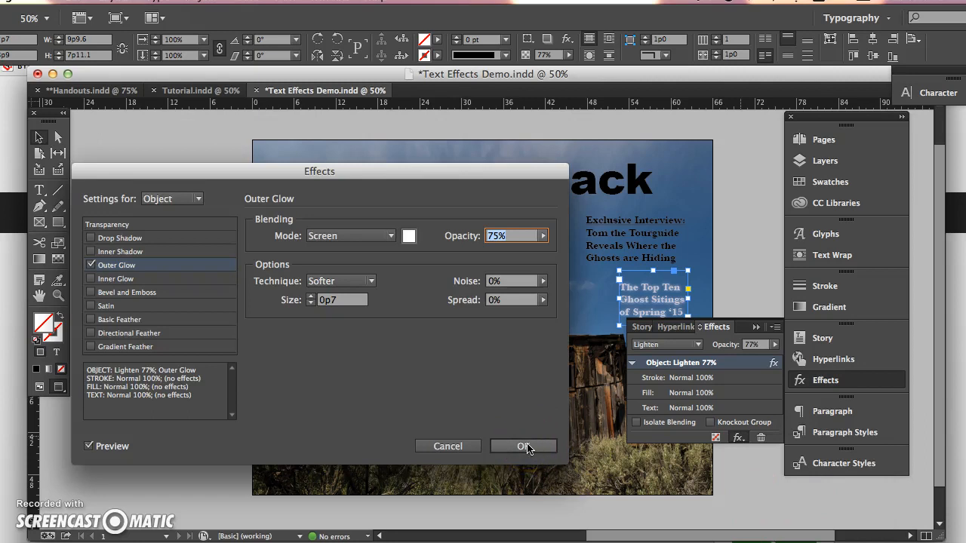
left_click(527, 446)
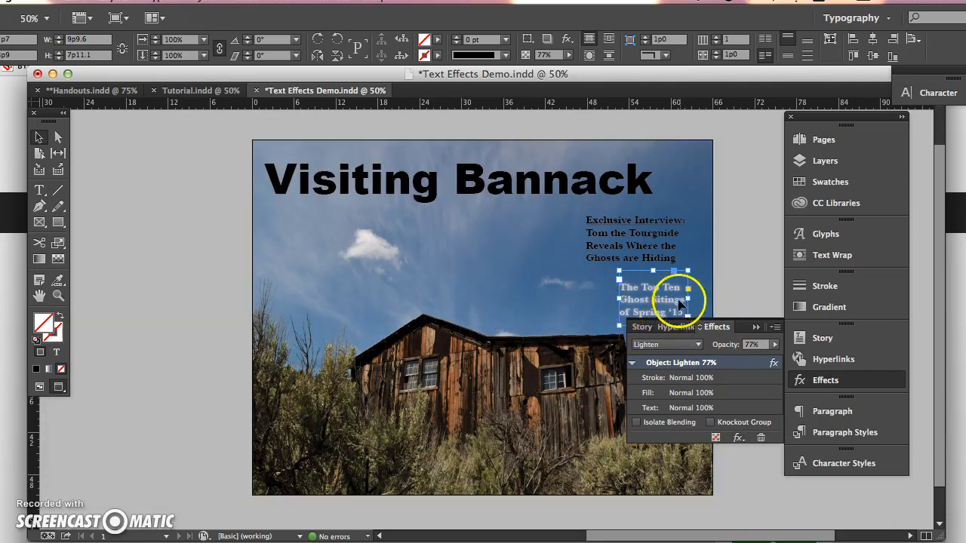
left_click(756, 327)
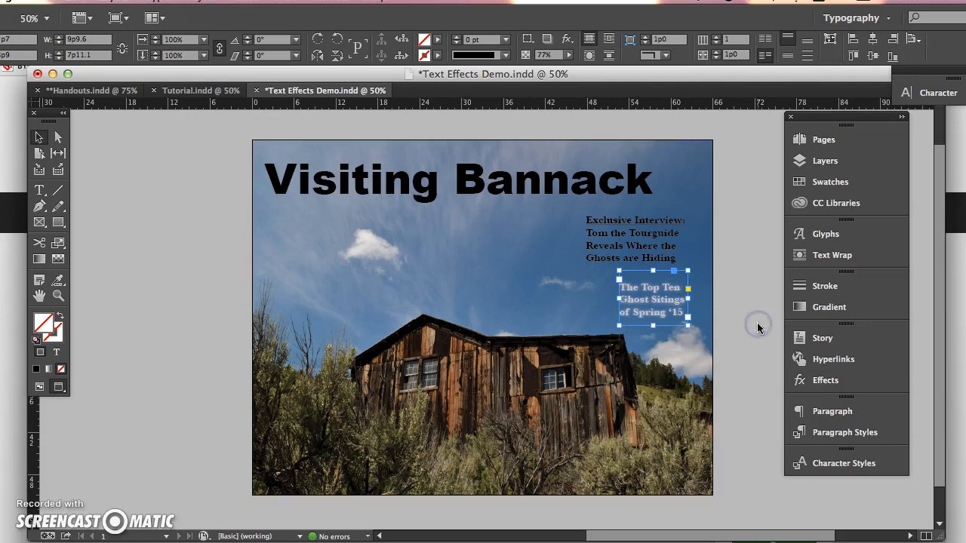
left_click(758, 326)
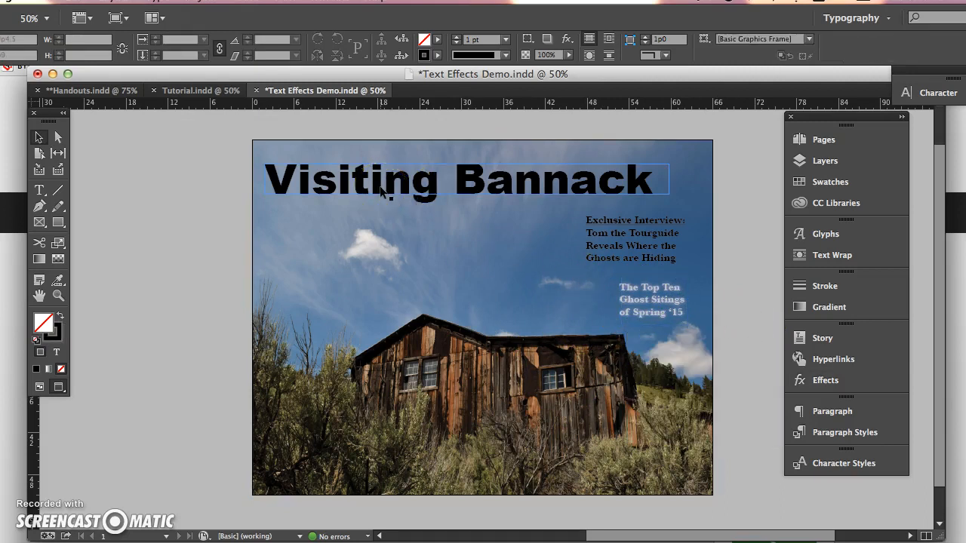
Step: Apply a gradient fill to the text of the "Visiting Bannack" headline rather than its container
left_click(381, 192)
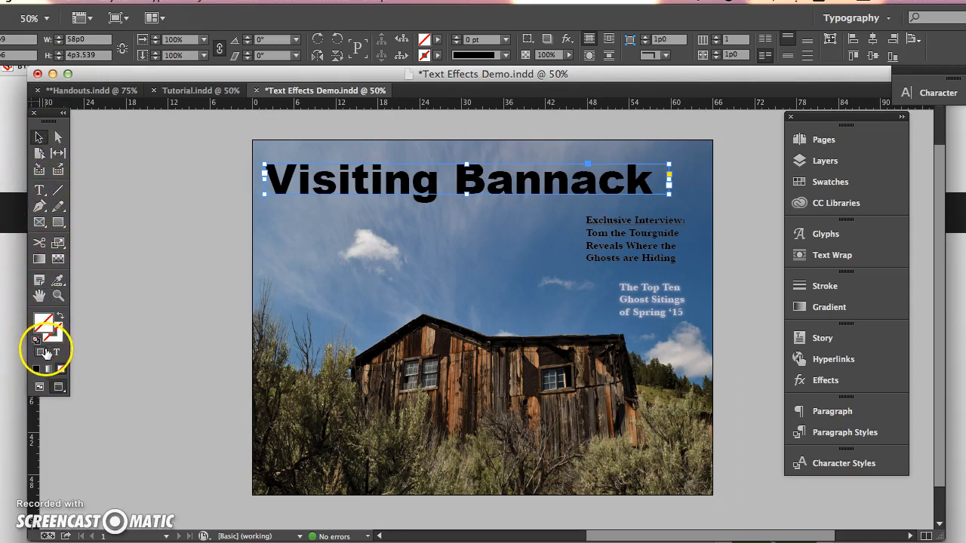
left_click(53, 352)
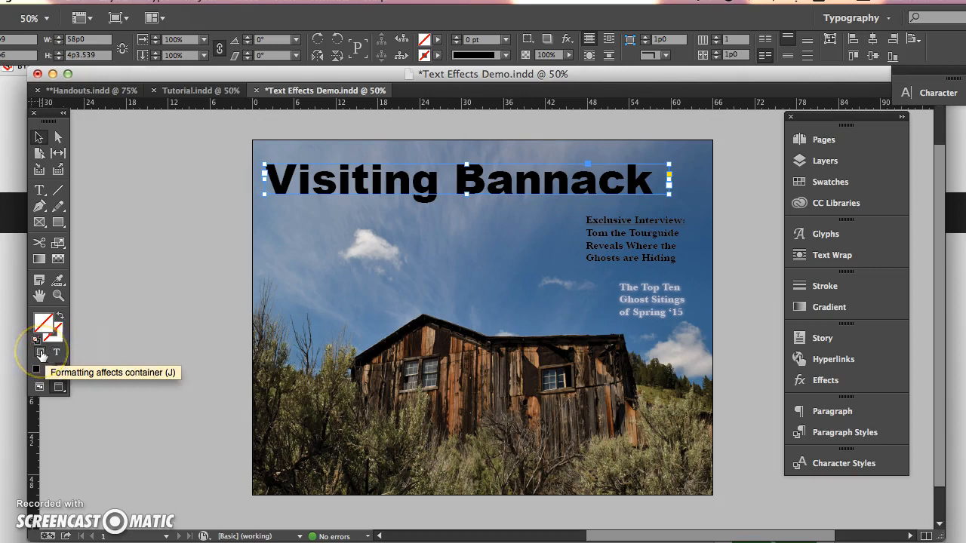
left_click(56, 353)
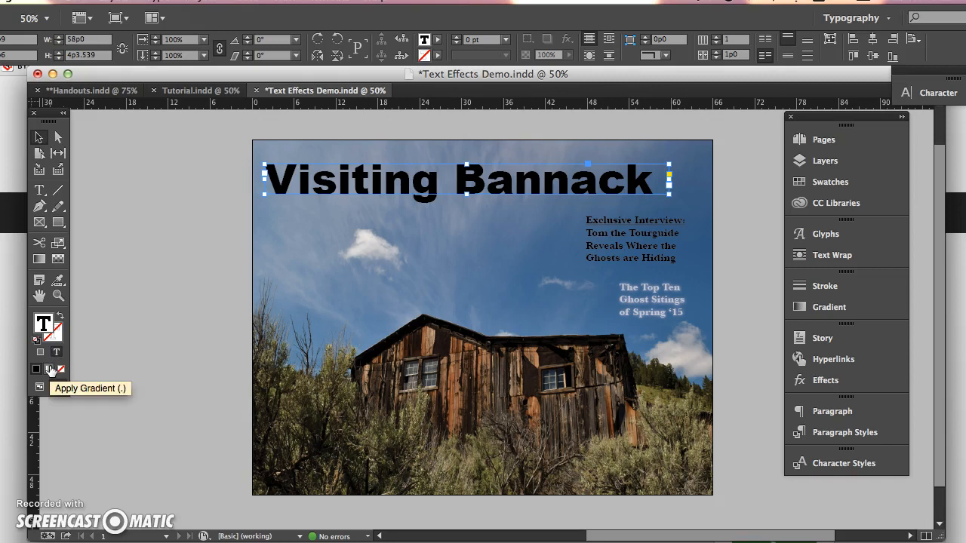
left_click(51, 369)
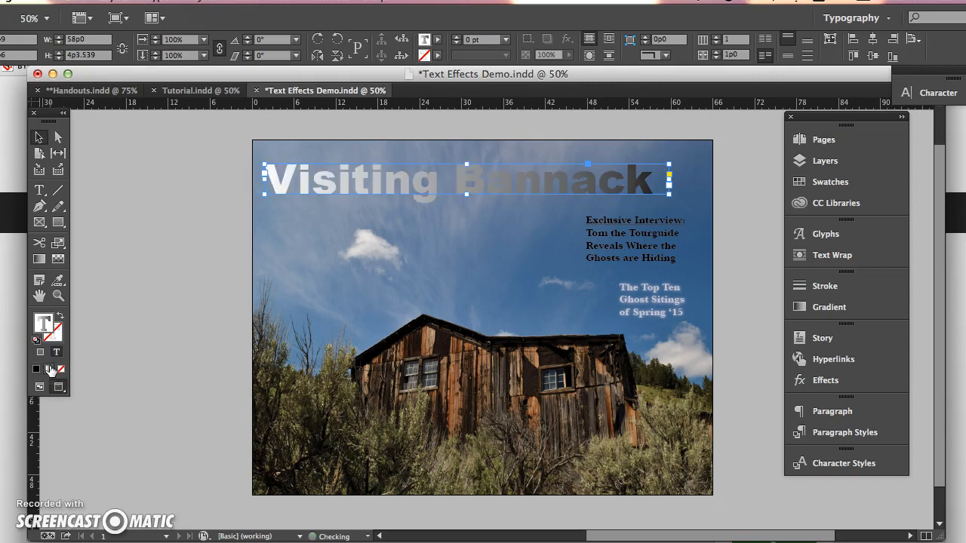
Step: Redirect the headline's gradient with the Gradient tool to run vertically from light at the top to dark below, then return to the Selection tool
left_click(40, 257)
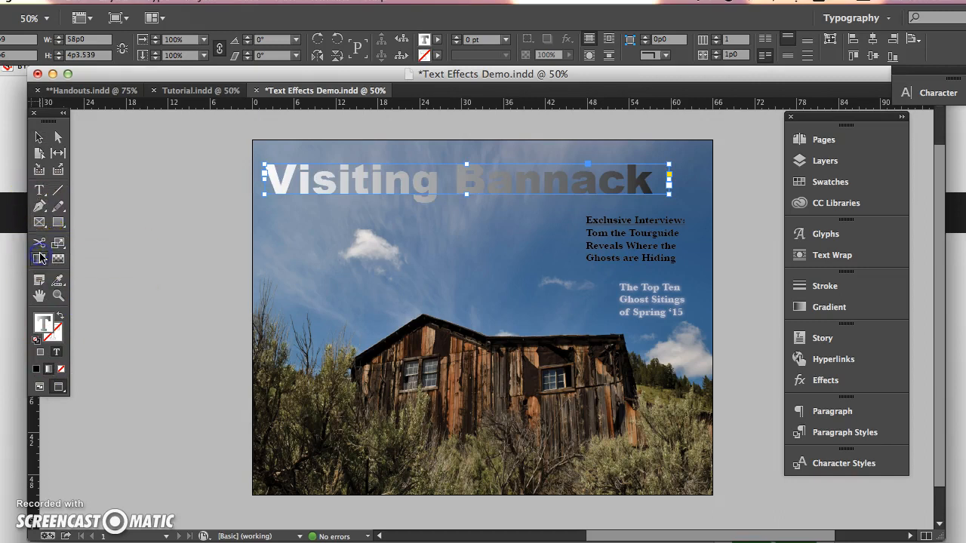
left_click_drag(431, 130, 448, 252)
left_click_drag(522, 158, 521, 186)
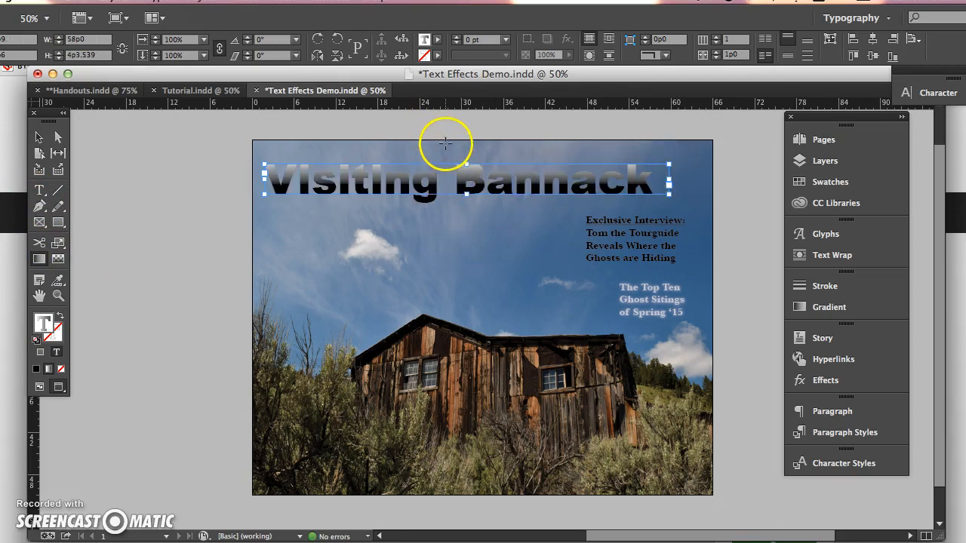
left_click_drag(446, 141, 450, 233)
mouse_move(448, 181)
left_mouse_down()
mouse_move(448, 144)
mouse_move(444, 190)
left_mouse_up()
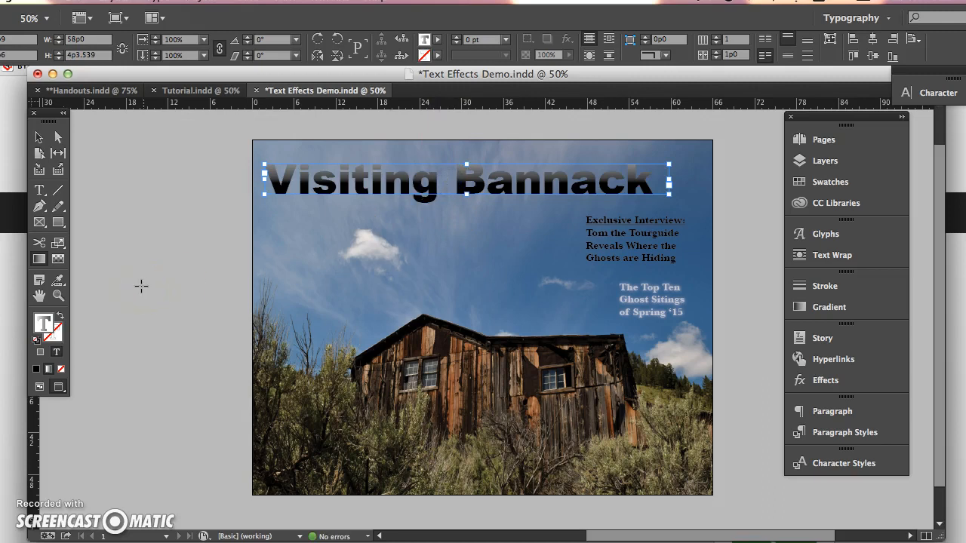
left_click(40, 137)
left_click(41, 137)
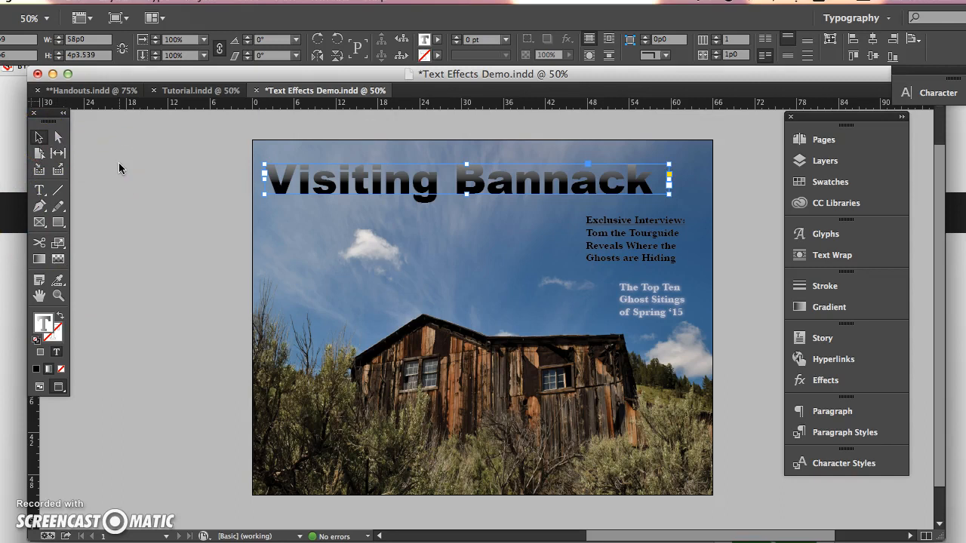